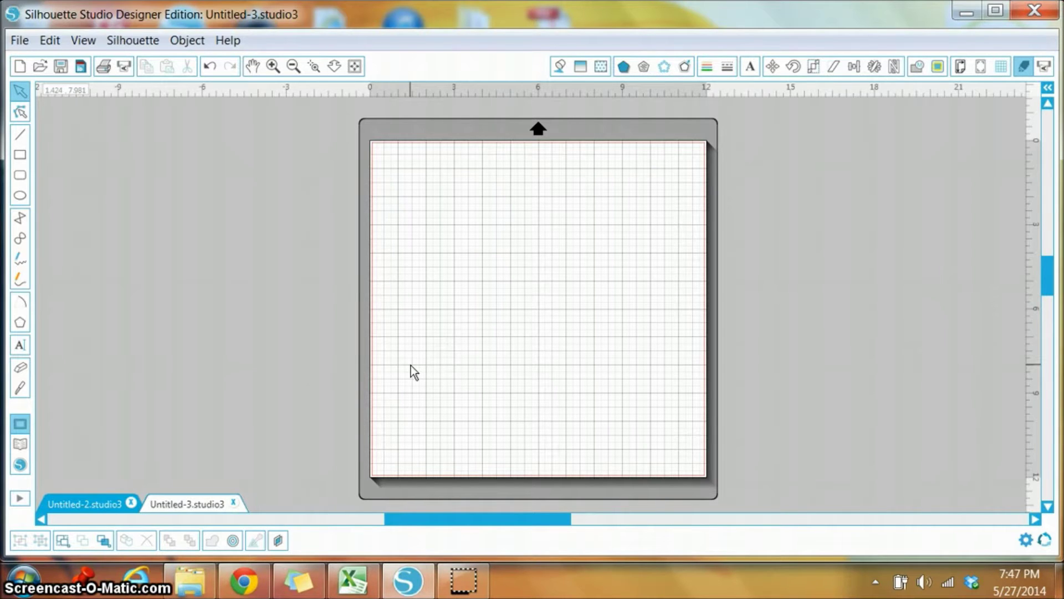
# Open the Hey Cupcake2 SVG file, filtering the file list to SVG (*.svg)
pyautogui.click(436, 430)
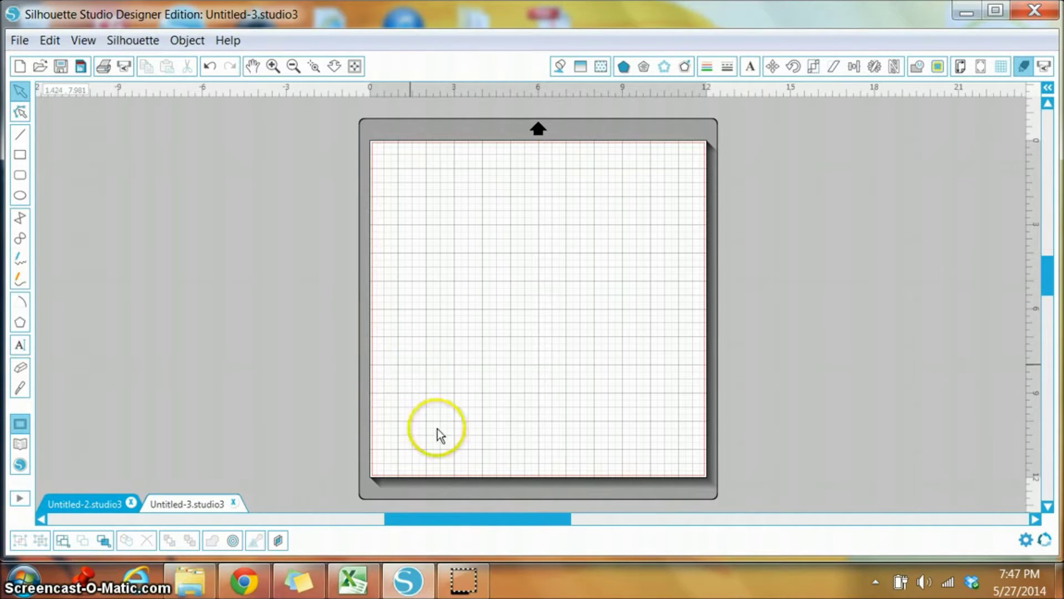
pyautogui.click(19, 41)
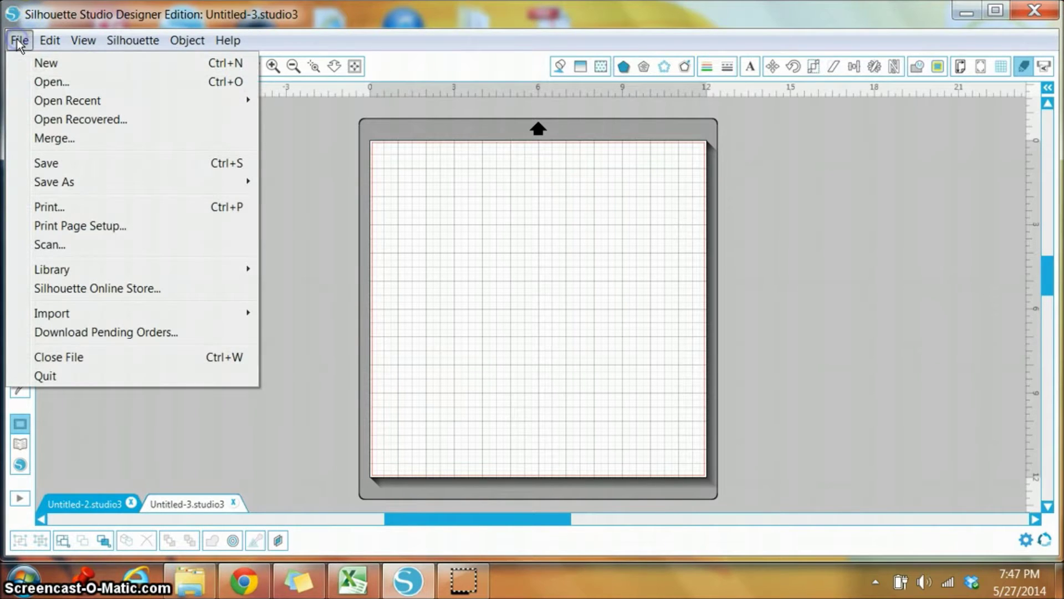
pyautogui.click(43, 82)
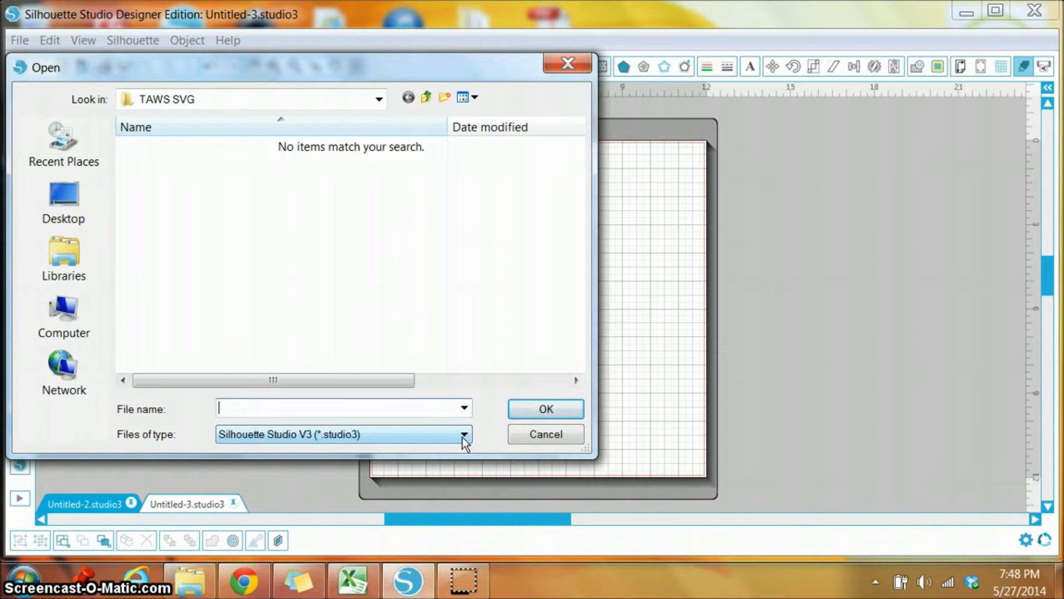
pyautogui.click(463, 435)
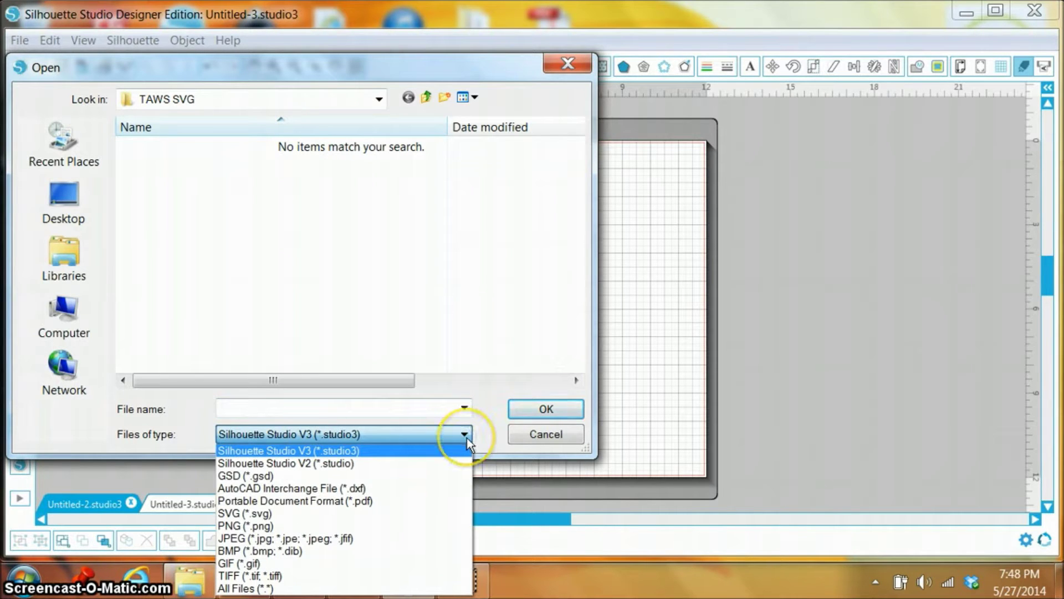
pyautogui.click(248, 517)
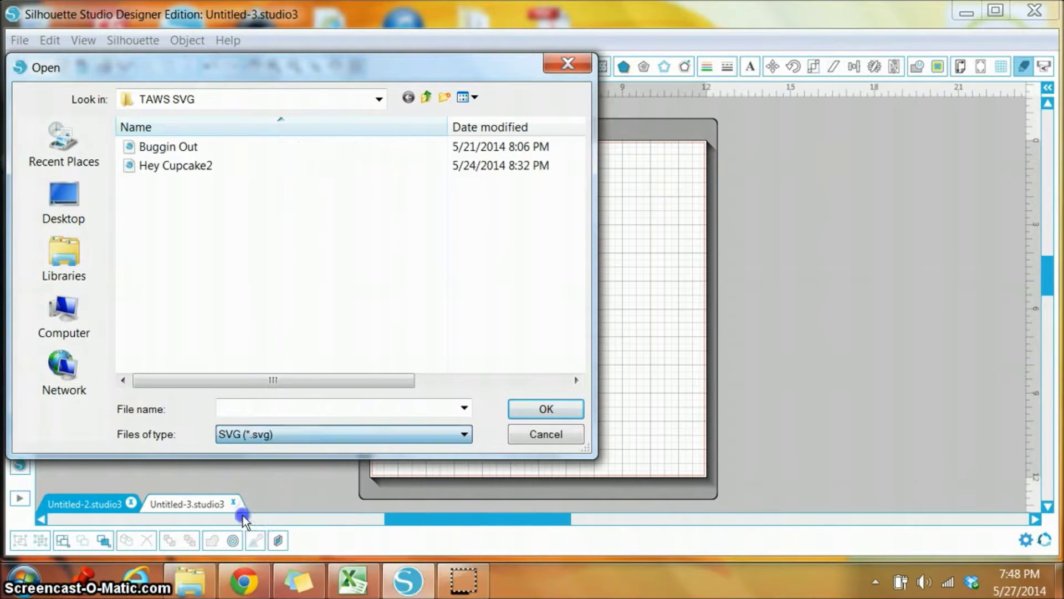
pyautogui.click(185, 166)
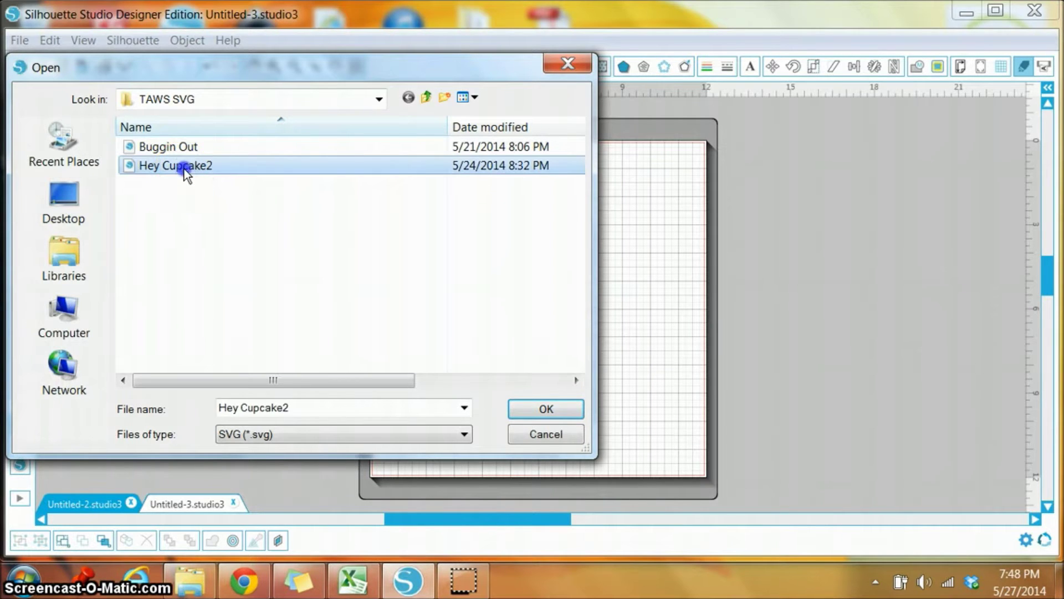
pyautogui.click(540, 408)
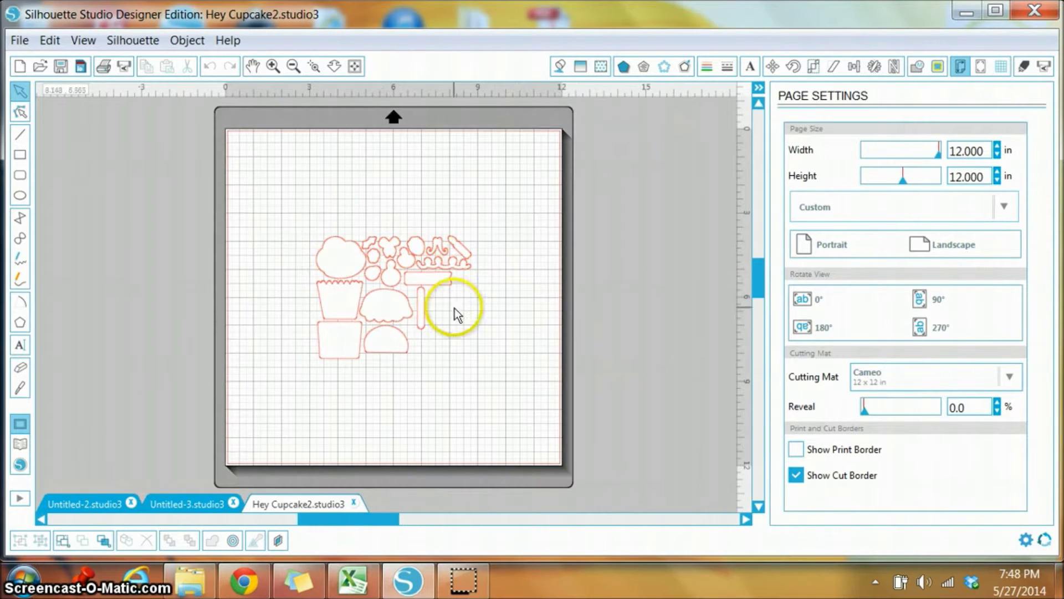
# Check the base, wrapper and frosting pieces, nudging the frosting slightly up and left
pyautogui.click(338, 339)
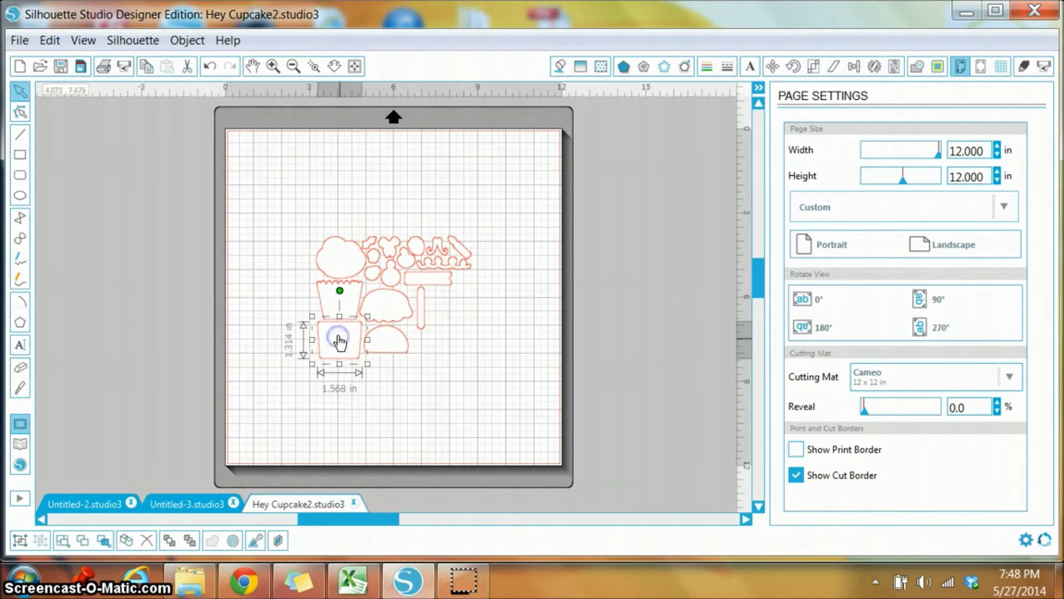
pyautogui.click(331, 299)
pyautogui.click(333, 256)
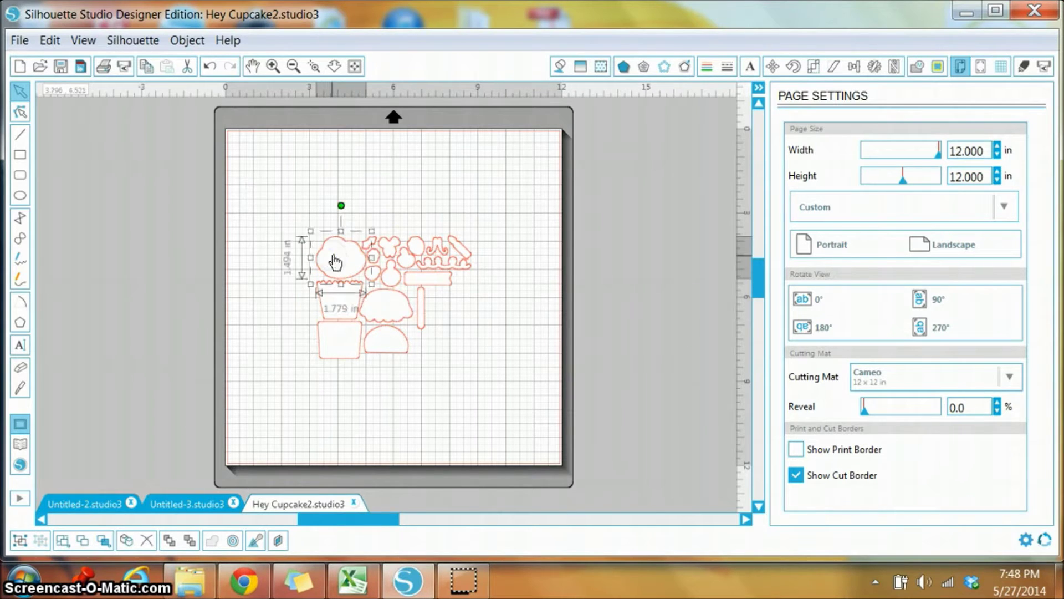
pyautogui.moveTo(342, 256)
pyautogui.mouseDown()
pyautogui.moveTo(285, 221)
pyautogui.moveTo(301, 221)
pyautogui.moveTo(339, 255)
pyautogui.mouseUp()
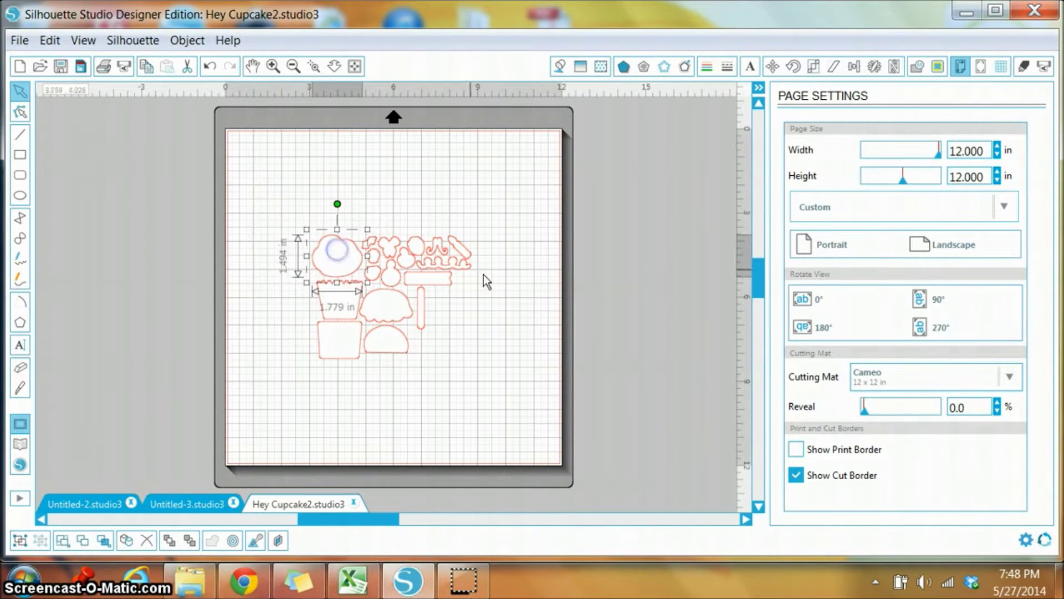
pyautogui.click(499, 352)
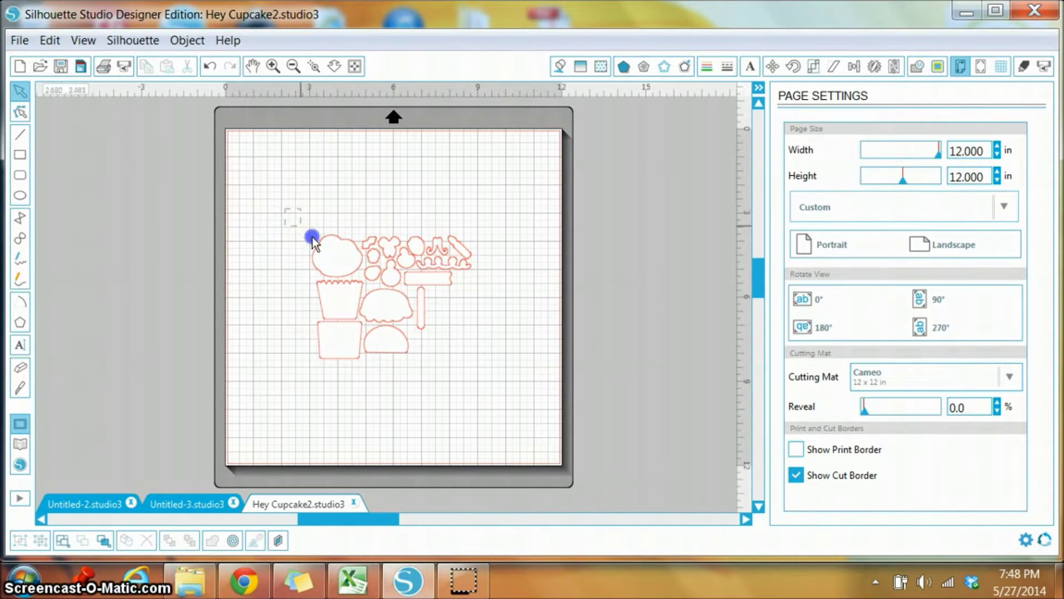
# Marquee-select all cupcake pieces and group them into one 5.668 x 4.492 in unit
pyautogui.moveTo(312, 239); pyautogui.dragTo(505, 398)
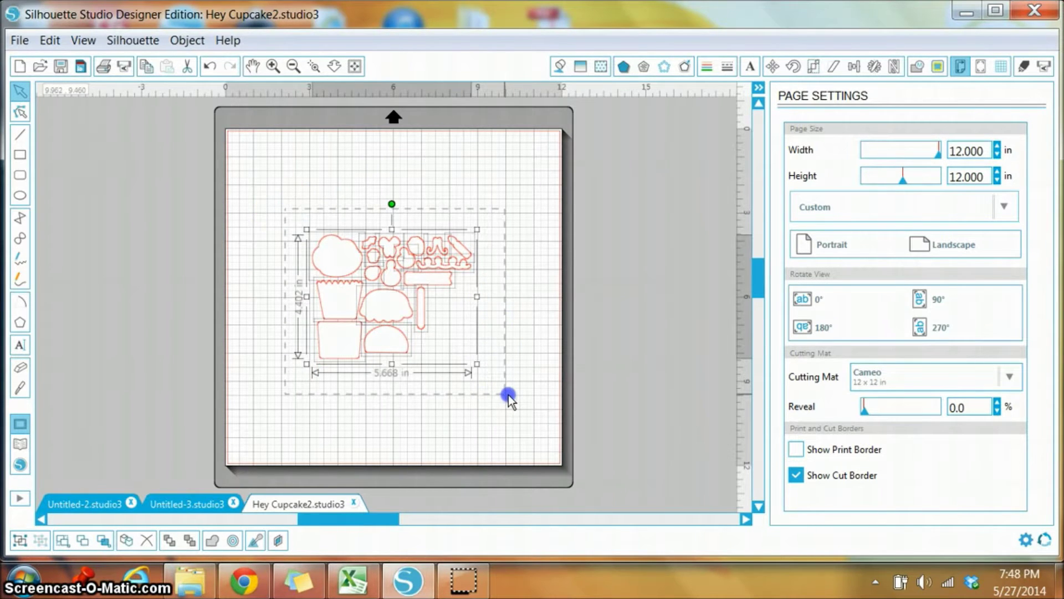
pyautogui.moveTo(508, 398); pyautogui.dragTo(507, 395)
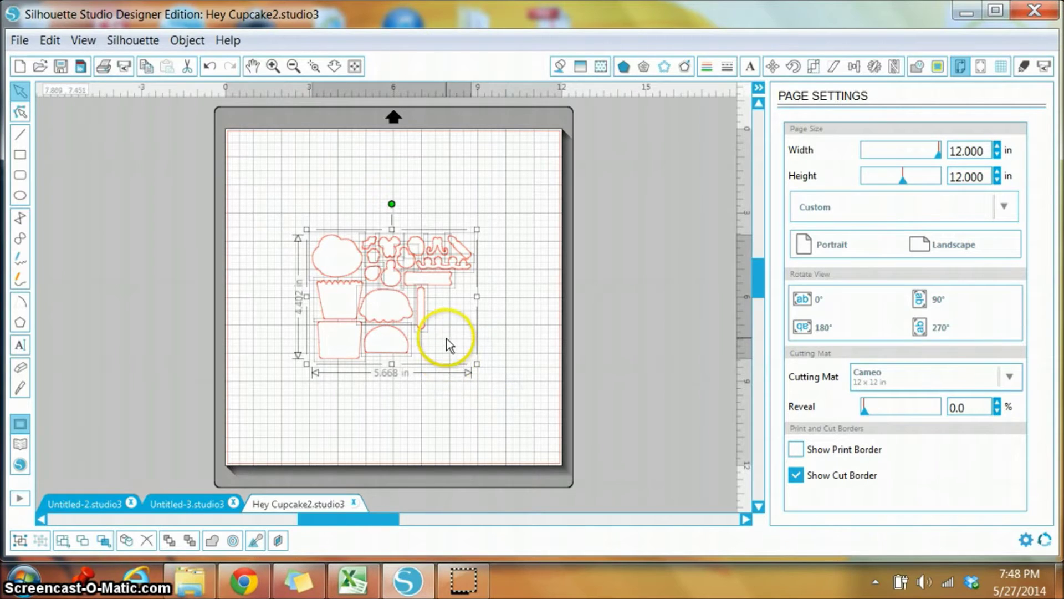
pyautogui.rightClick(384, 307)
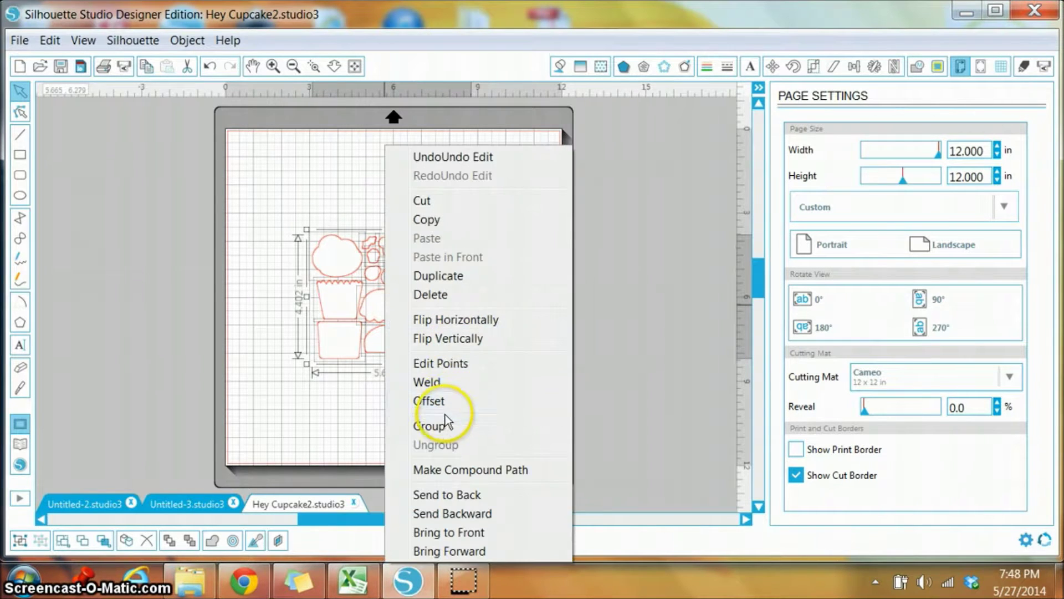
pyautogui.click(439, 427)
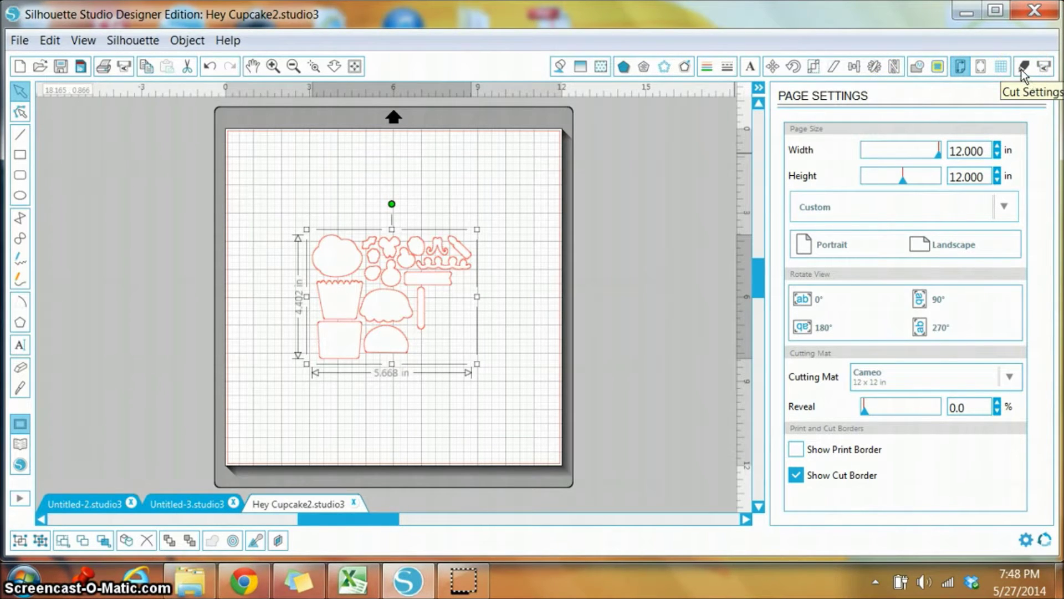
# Set the Hey Cupcake pieces to Cut Edge and send them to the Cameo, which can't connect
pyautogui.click(1023, 70)
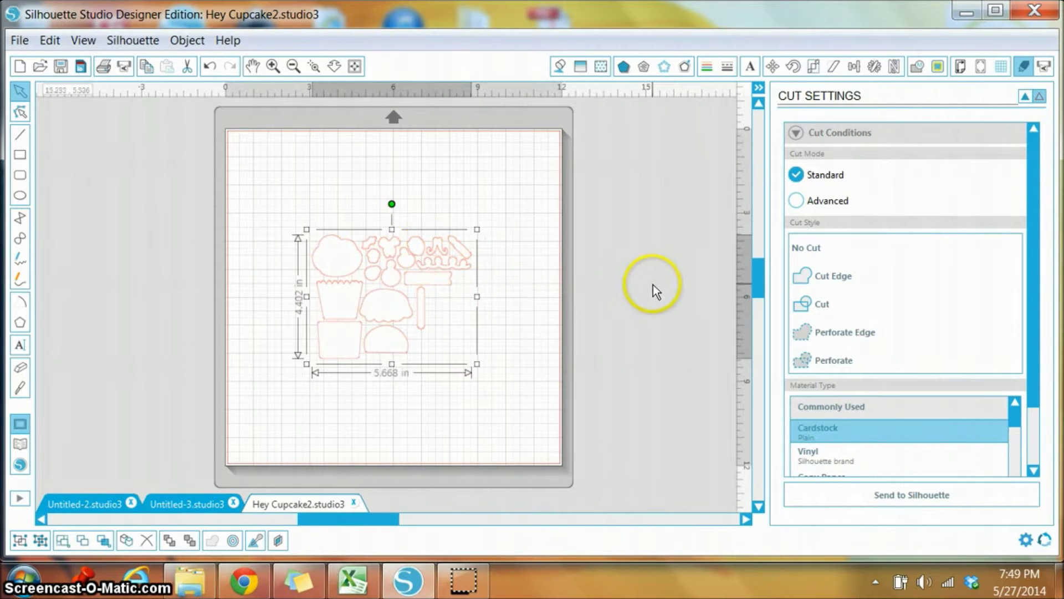
pyautogui.click(824, 281)
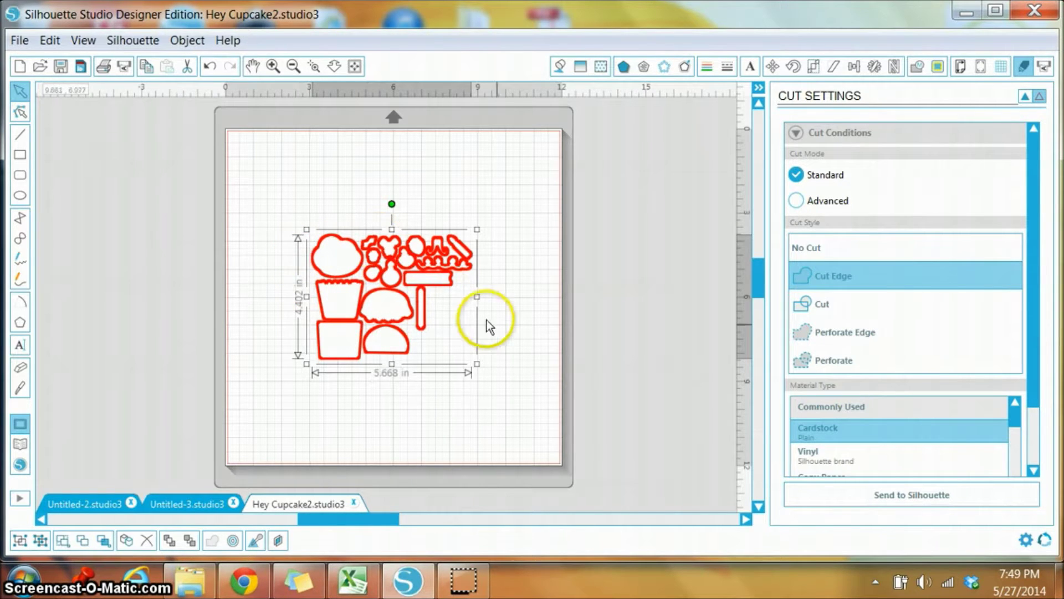
pyautogui.click(1046, 67)
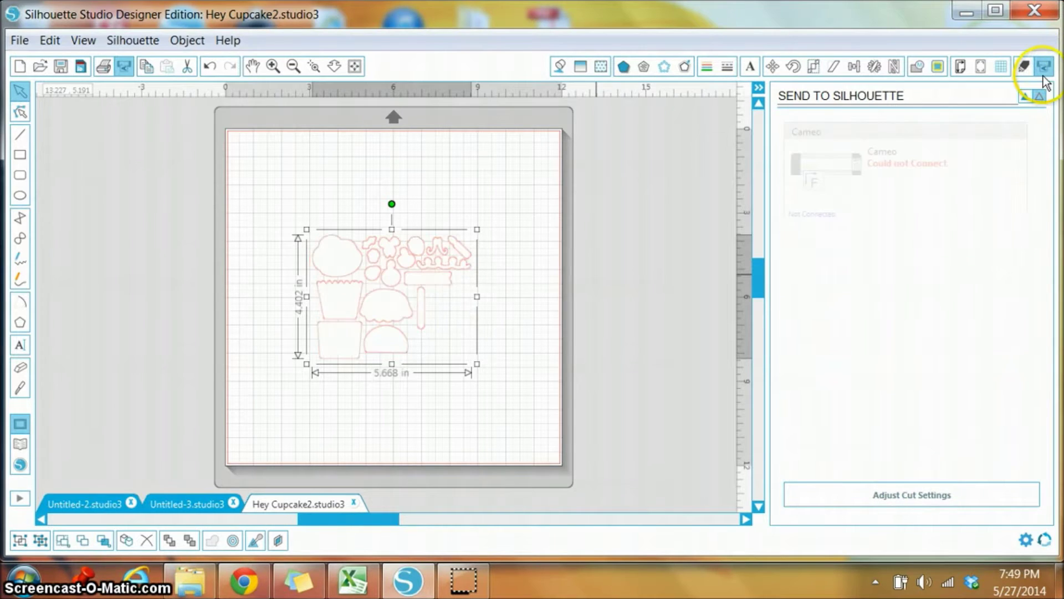
pyautogui.click(980, 275)
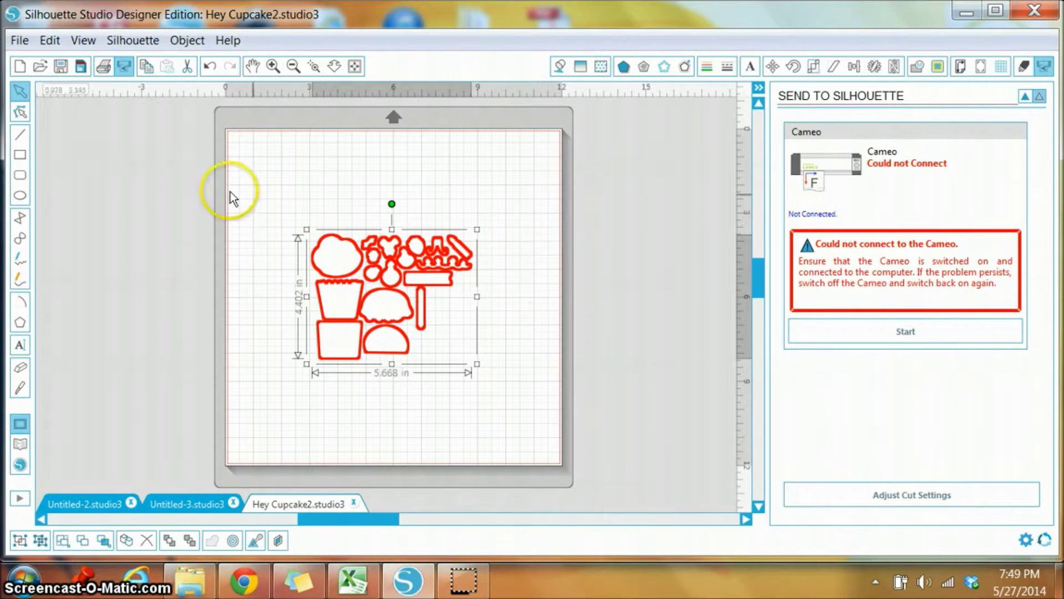
# Open the Buggin Out SVG from the TAWS SVG folder in a new tab
pyautogui.click(20, 40)
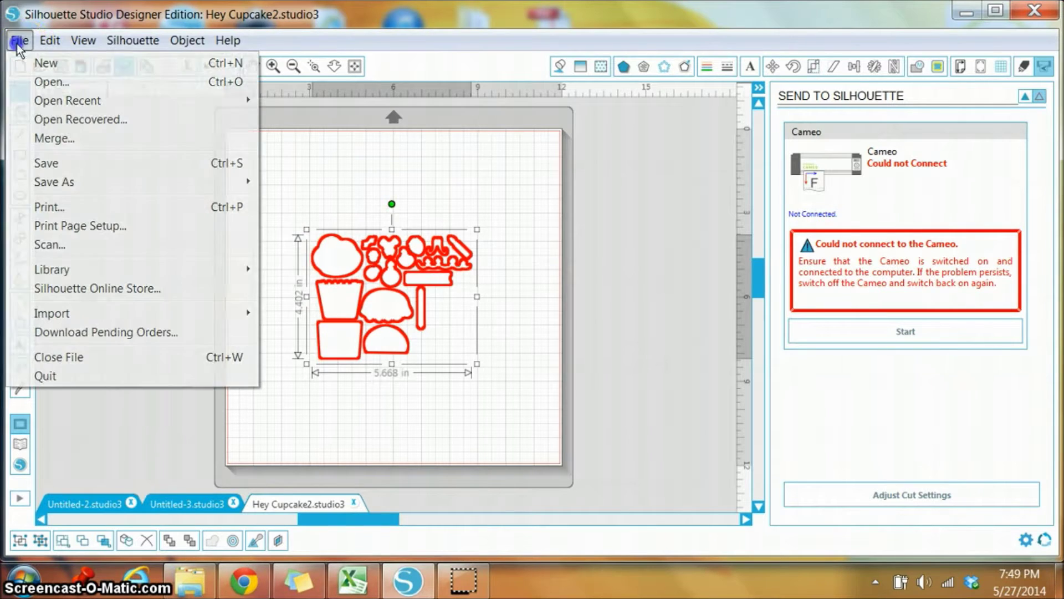
pyautogui.click(40, 84)
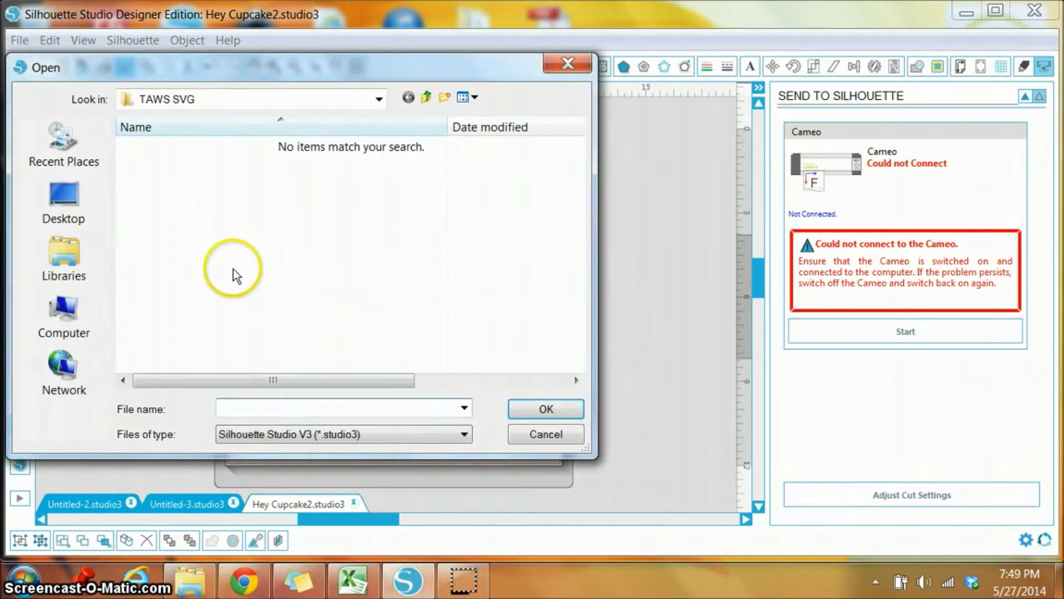
pyautogui.click(464, 437)
pyautogui.click(260, 513)
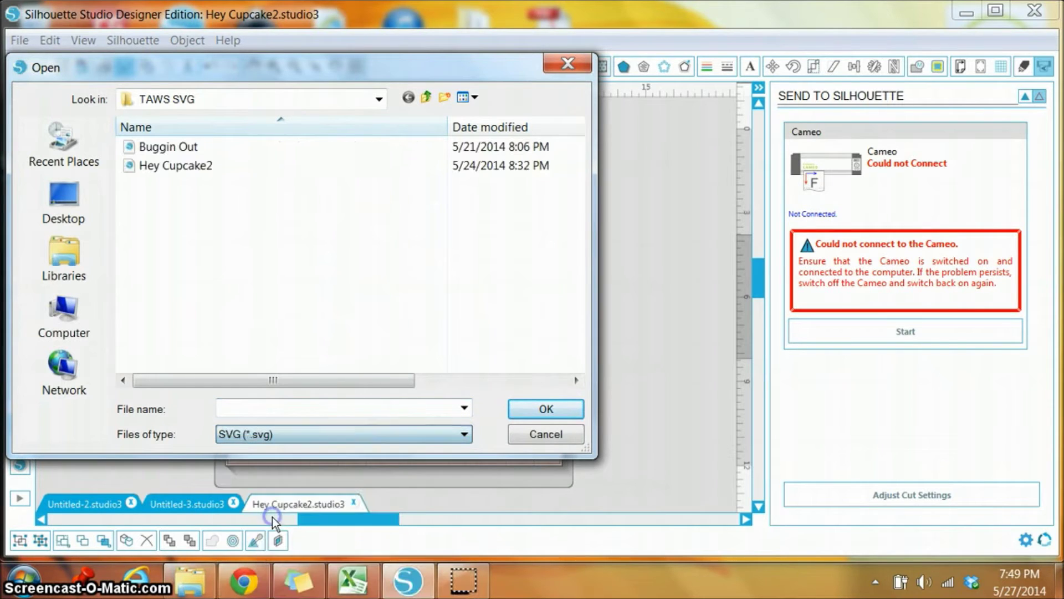
pyautogui.click(167, 151)
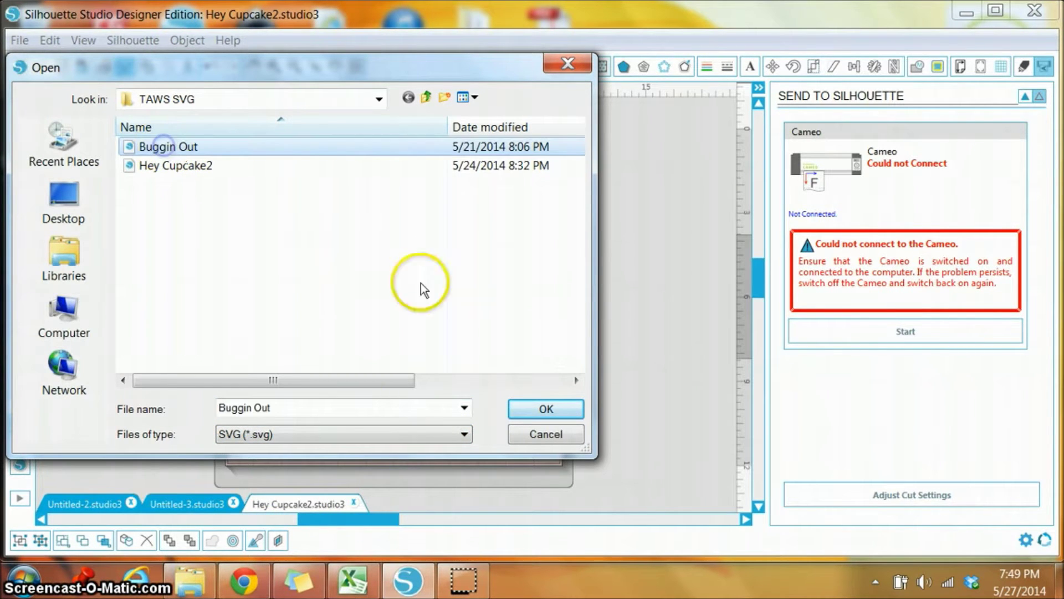
pyautogui.click(551, 410)
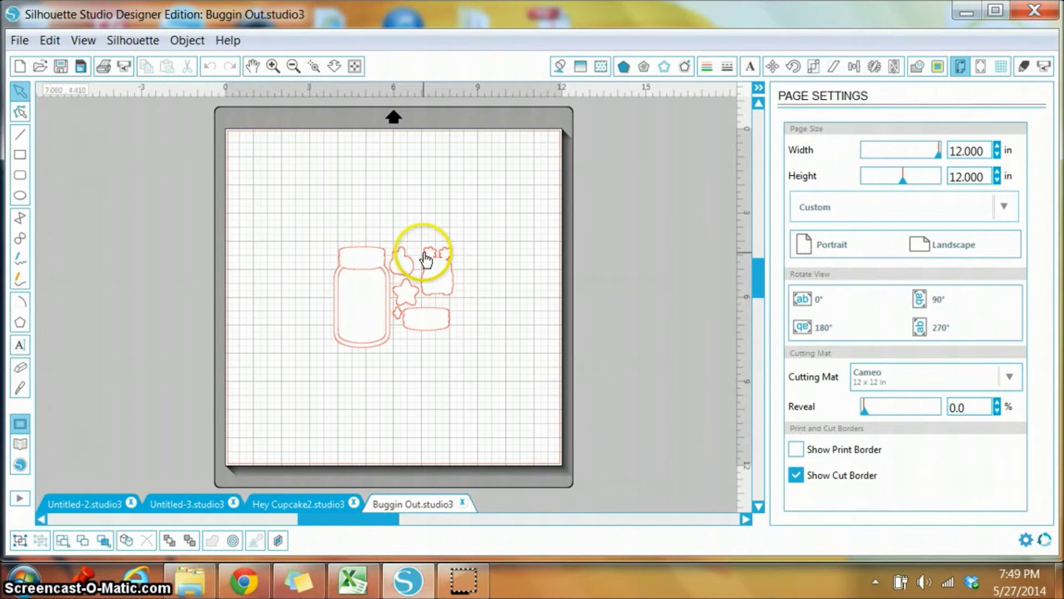
# Drag the apple, pineapple, star, rounded rectangle and tiny piece off-mat, then reposition the jar
pyautogui.click(408, 261)
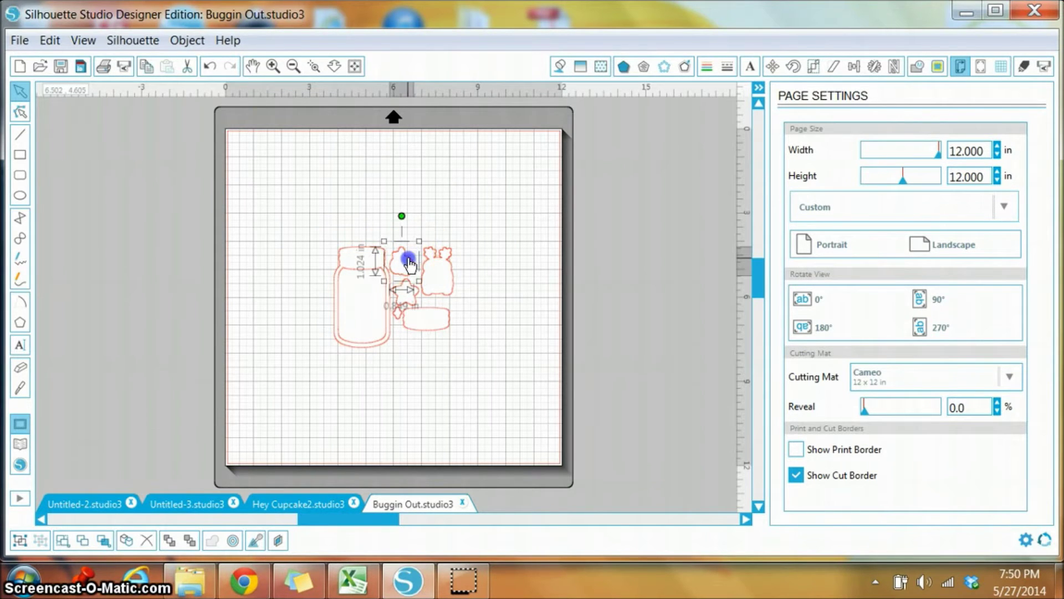
pyautogui.moveTo(408, 260); pyautogui.dragTo(601, 209)
pyautogui.click(440, 267)
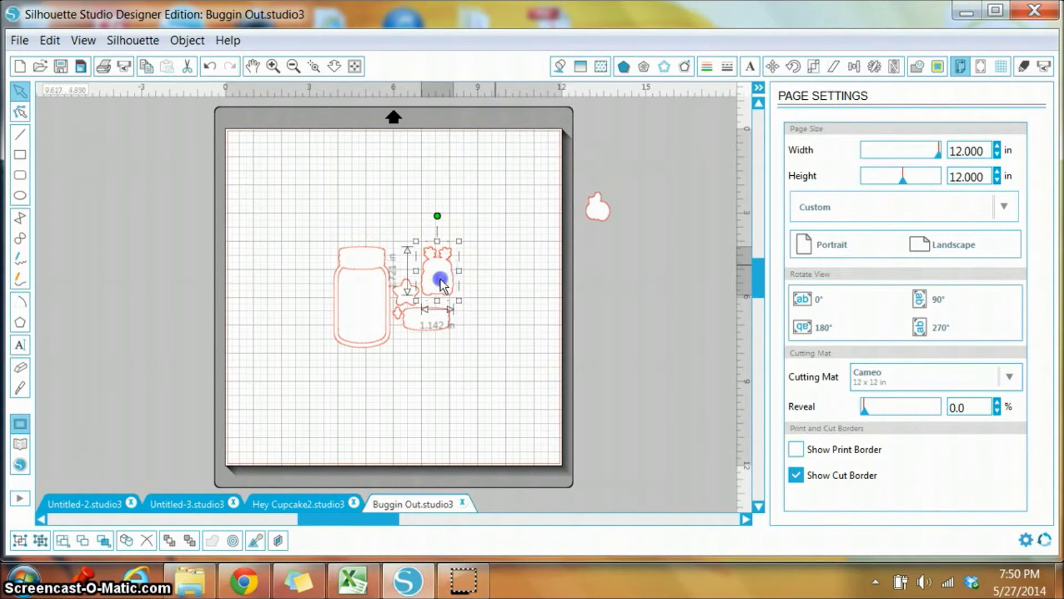
pyautogui.moveTo(442, 285); pyautogui.dragTo(606, 268)
pyautogui.click(409, 299)
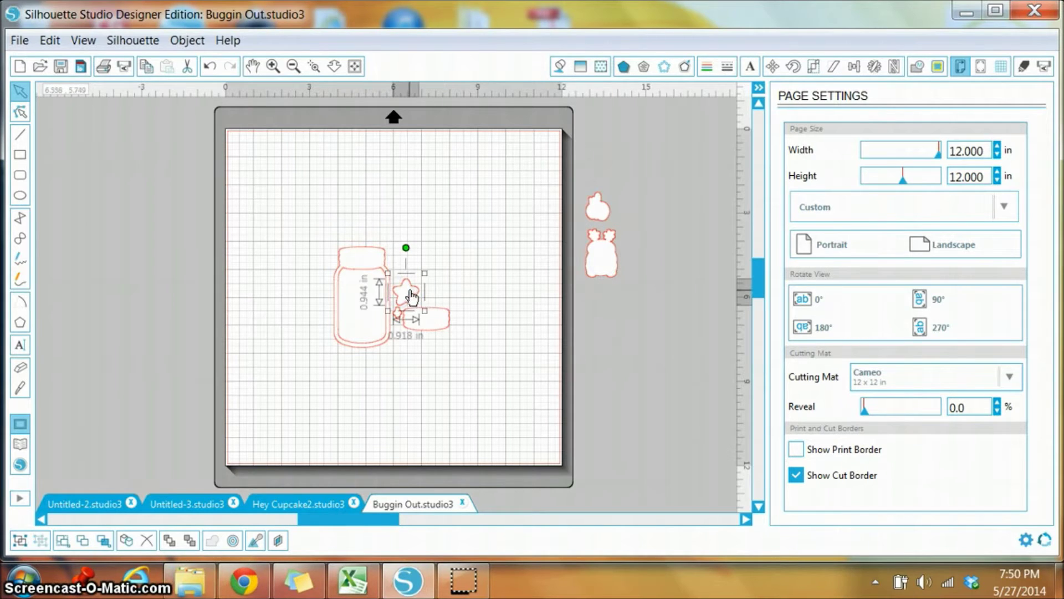
pyautogui.moveTo(412, 298); pyautogui.dragTo(590, 300)
pyautogui.click(439, 317)
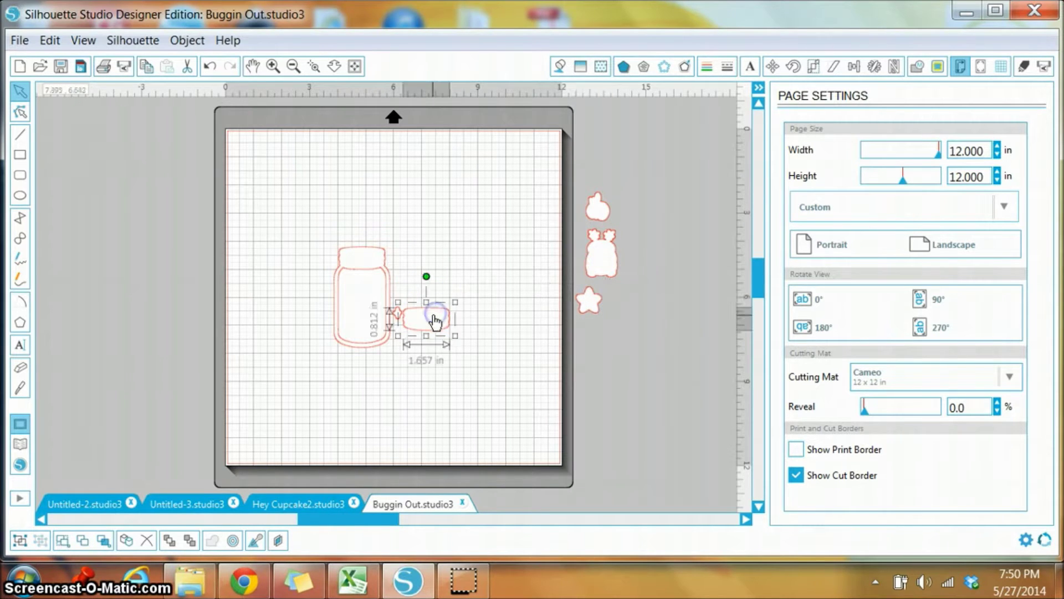
pyautogui.moveTo(435, 321); pyautogui.dragTo(626, 339)
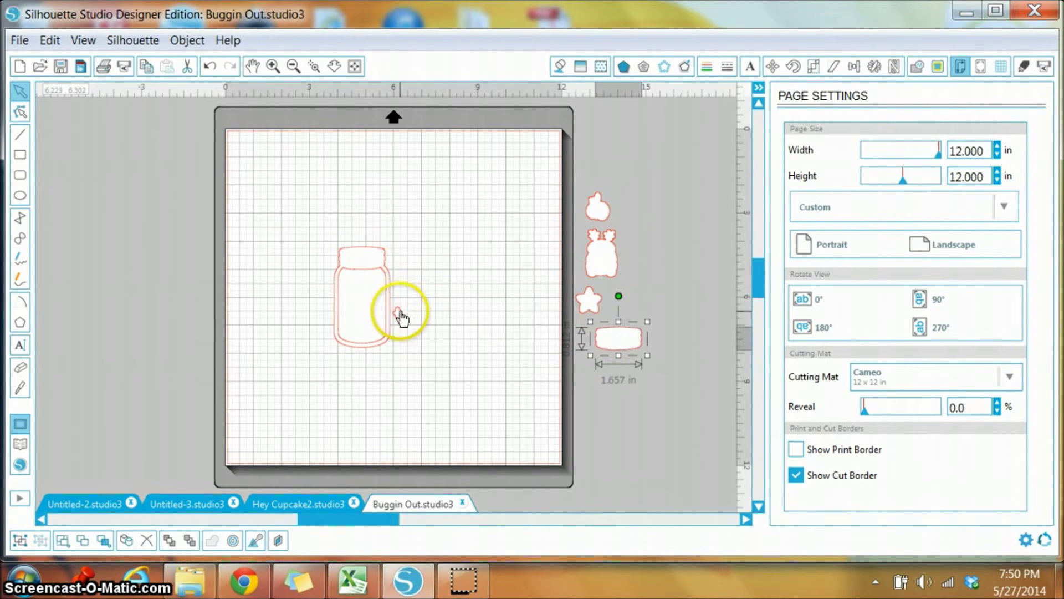
pyautogui.click(400, 315)
pyautogui.moveTo(401, 319); pyautogui.dragTo(644, 290)
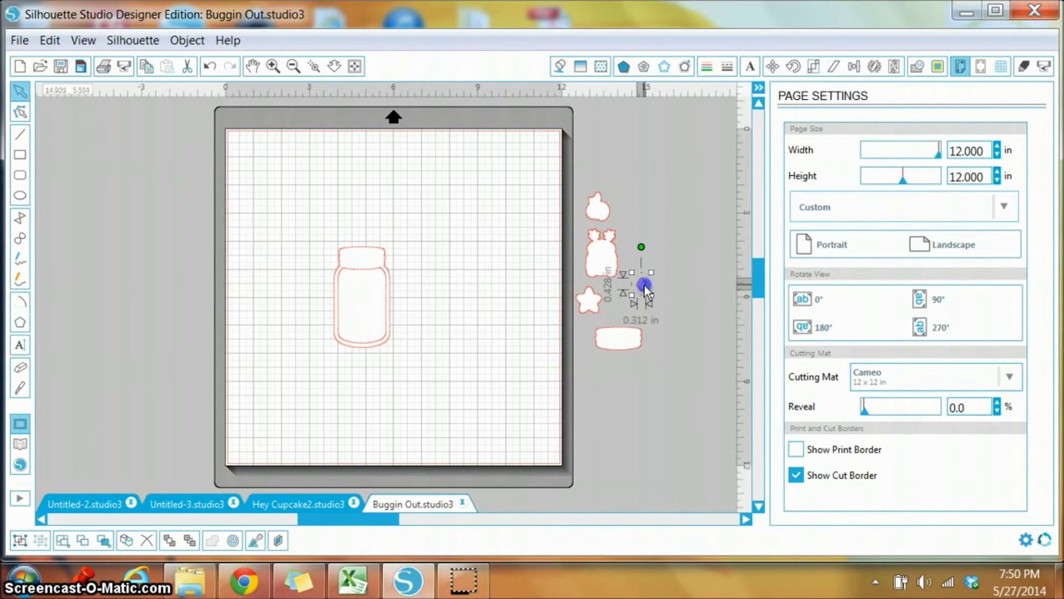
pyautogui.click(367, 257)
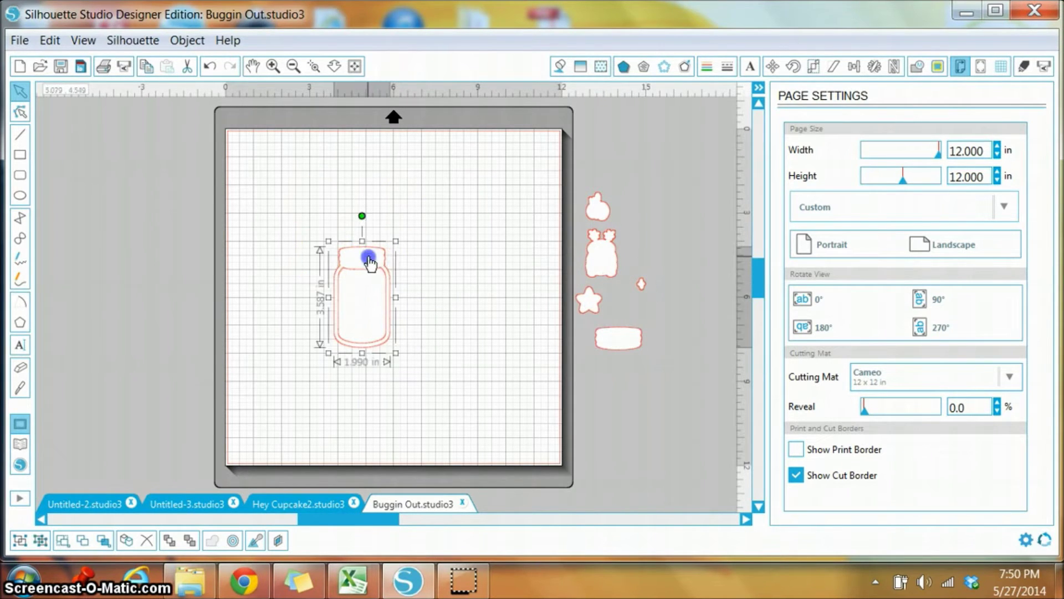
pyautogui.moveTo(369, 260); pyautogui.dragTo(396, 222)
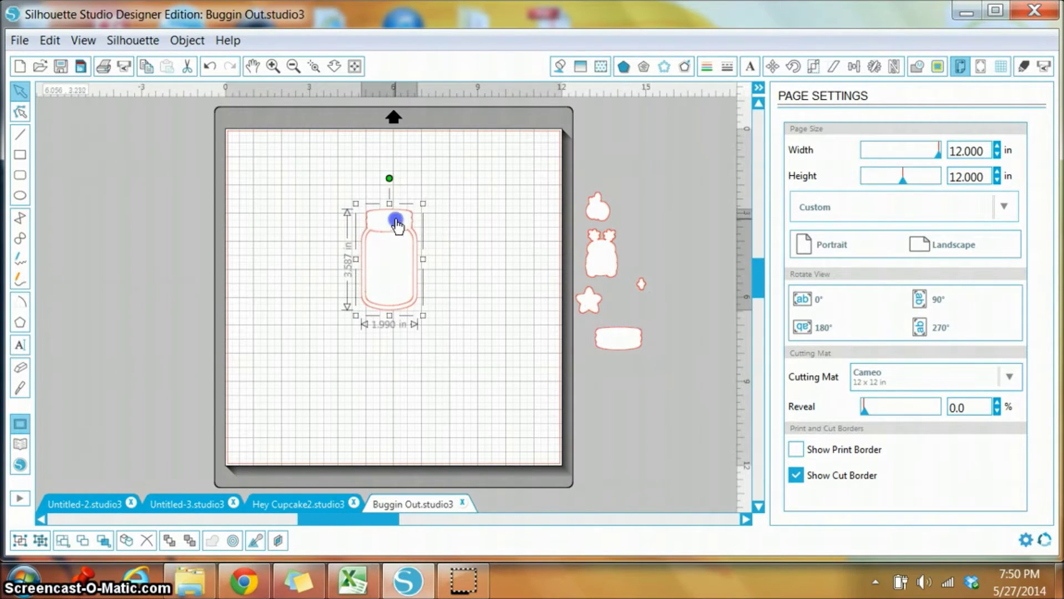
# Set the jar's cut style to Cut Edge, then Cut, and send it to the Cameo
pyautogui.click(1025, 70)
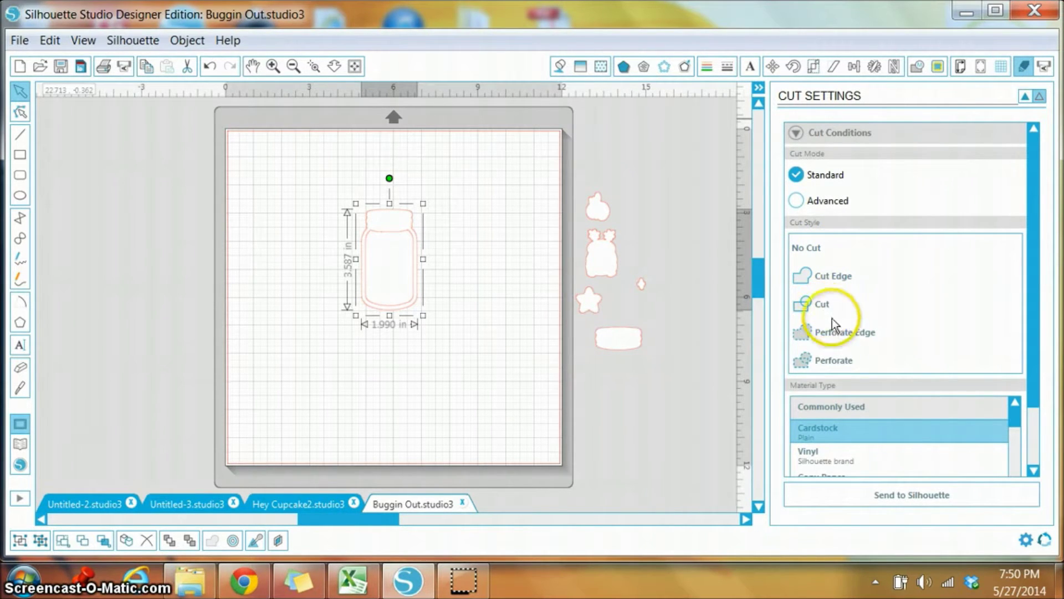
pyautogui.click(823, 282)
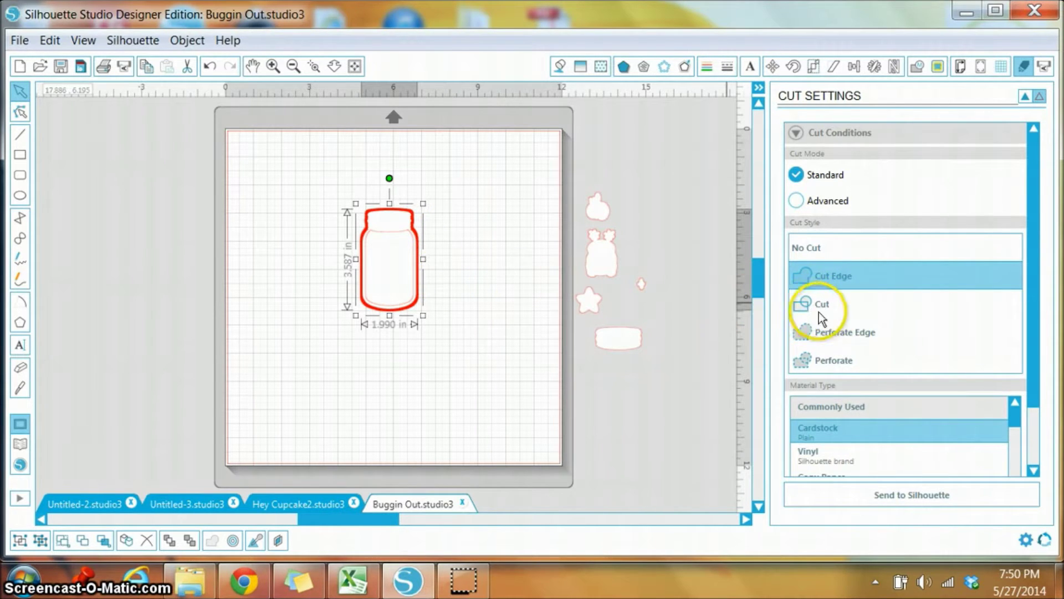
pyautogui.click(805, 307)
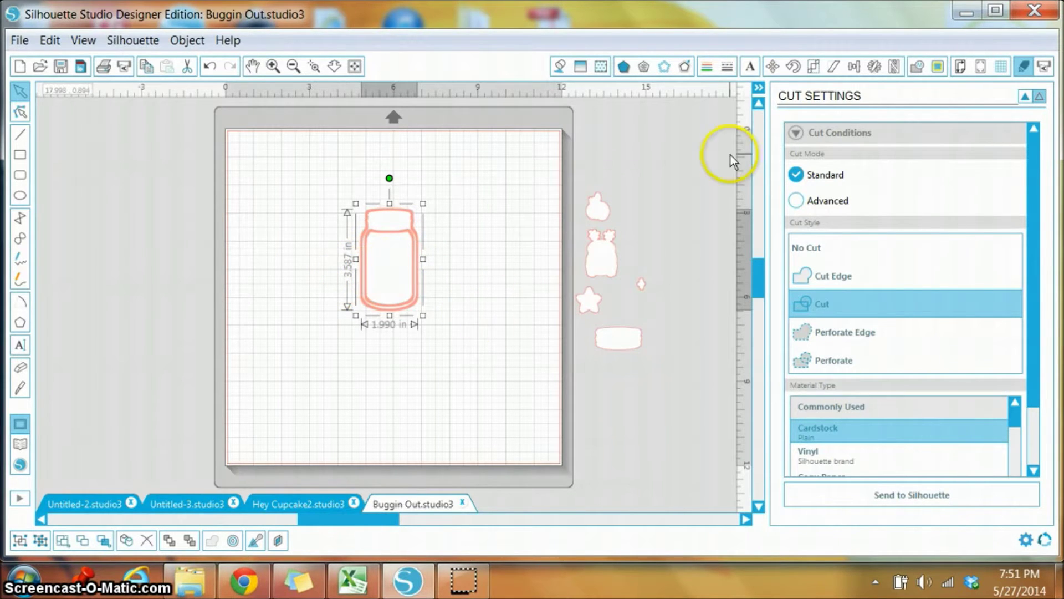
pyautogui.click(1045, 67)
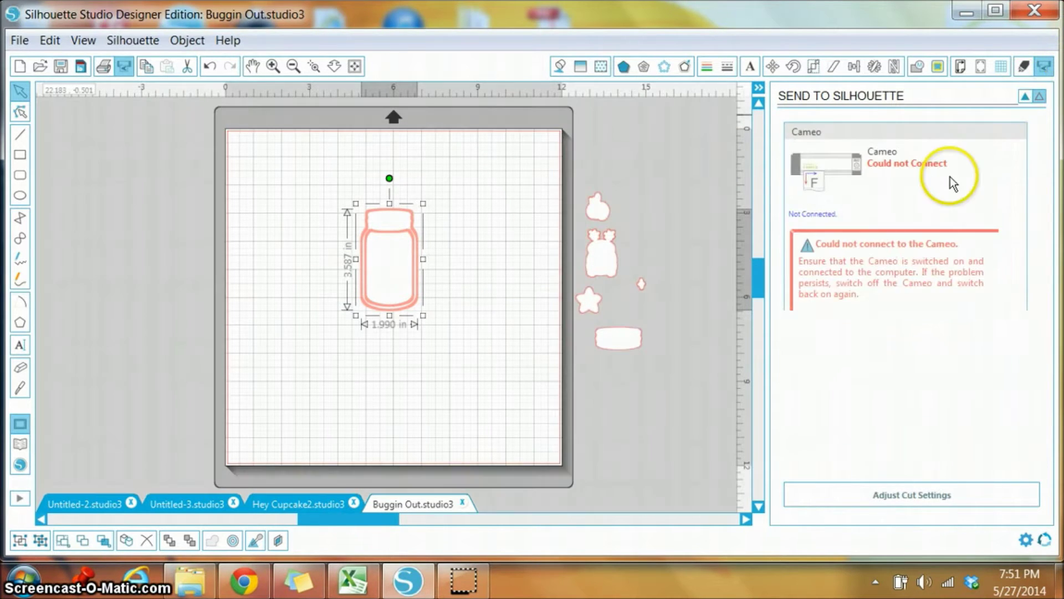